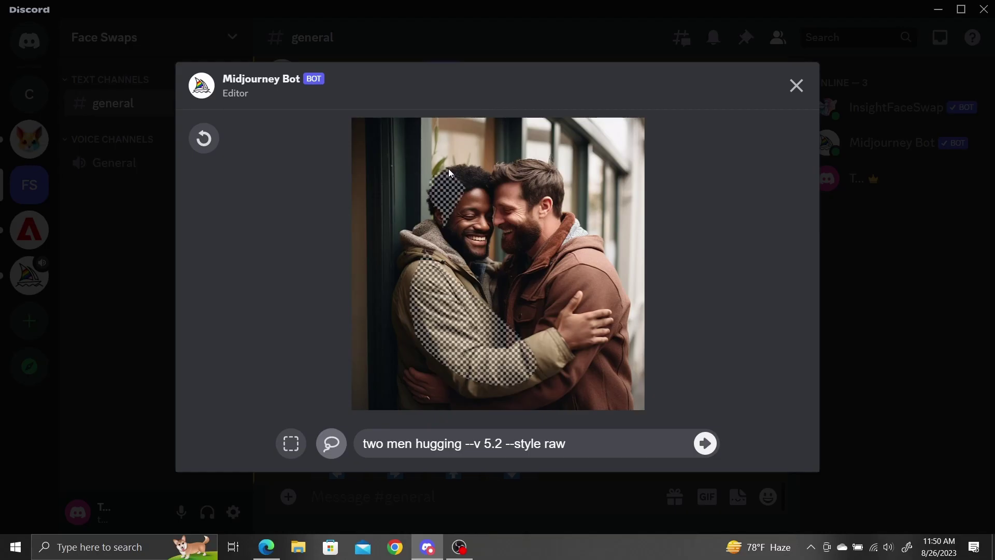
# - Mark the left man and the right man's hand for regeneration
pyautogui.moveTo(449, 169)
pyautogui.mouseDown()
pyautogui.moveTo(493, 225)
pyautogui.moveTo(404, 252)
pyautogui.moveTo(501, 262)
pyautogui.moveTo(399, 367)
pyautogui.moveTo(433, 193)
pyautogui.mouseUp()
pyautogui.moveTo(492, 294); pyautogui.dragTo(576, 307)
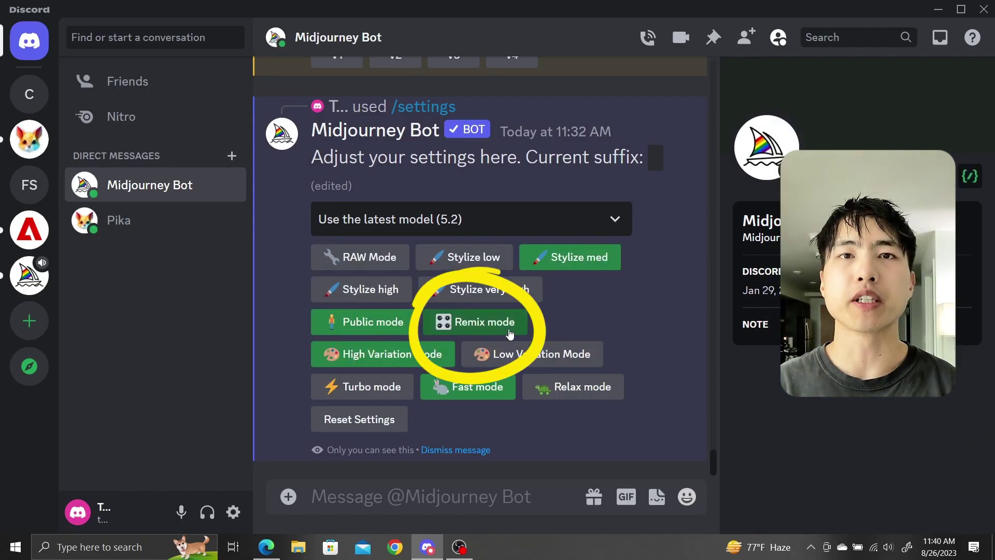
# - Turn on Remix mode and regenerate the left eye as 'a light blue eye --style raw --stylize 0'
pyautogui.click(509, 331)
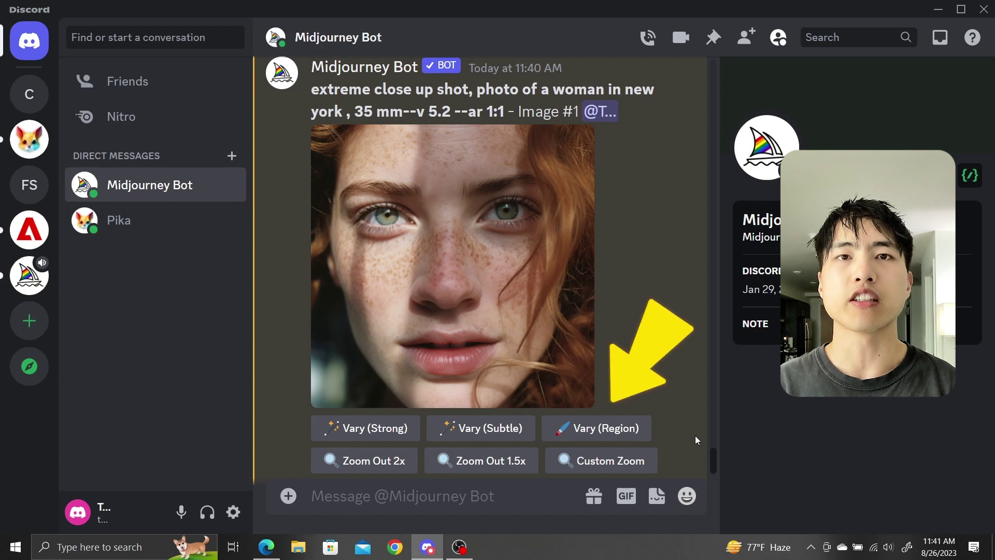
pyautogui.click(614, 435)
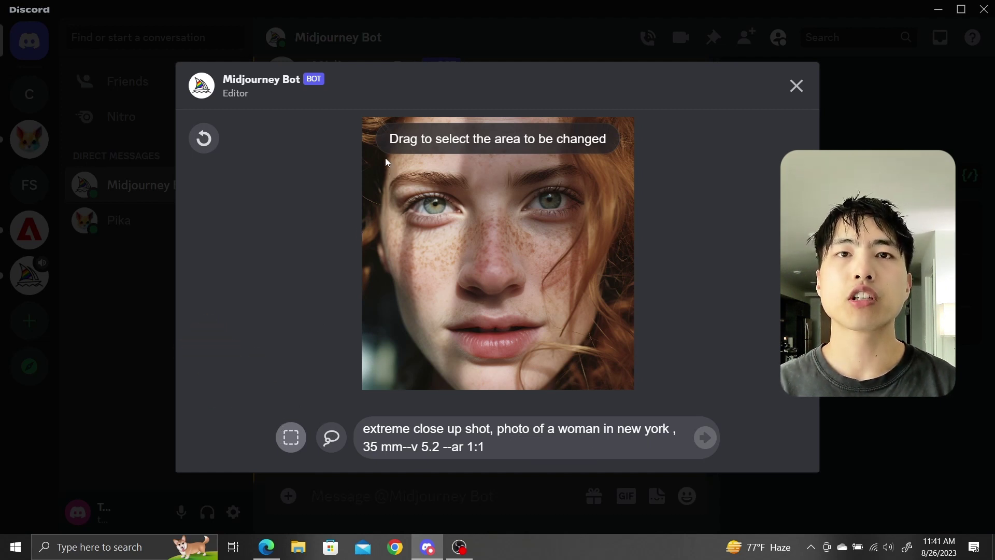
pyautogui.moveTo(384, 156); pyautogui.dragTo(484, 262)
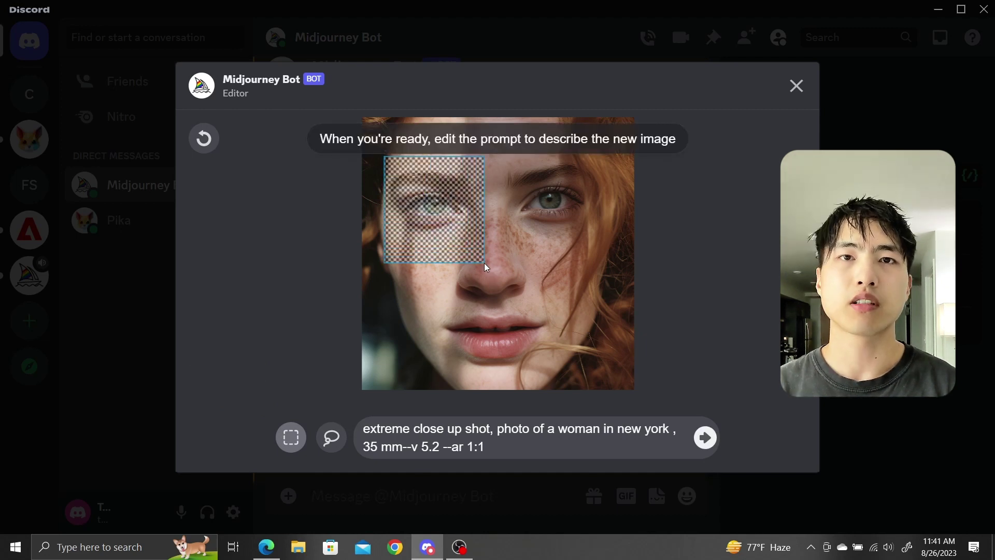
pyautogui.moveTo(485, 446); pyautogui.dragTo(331, 415)
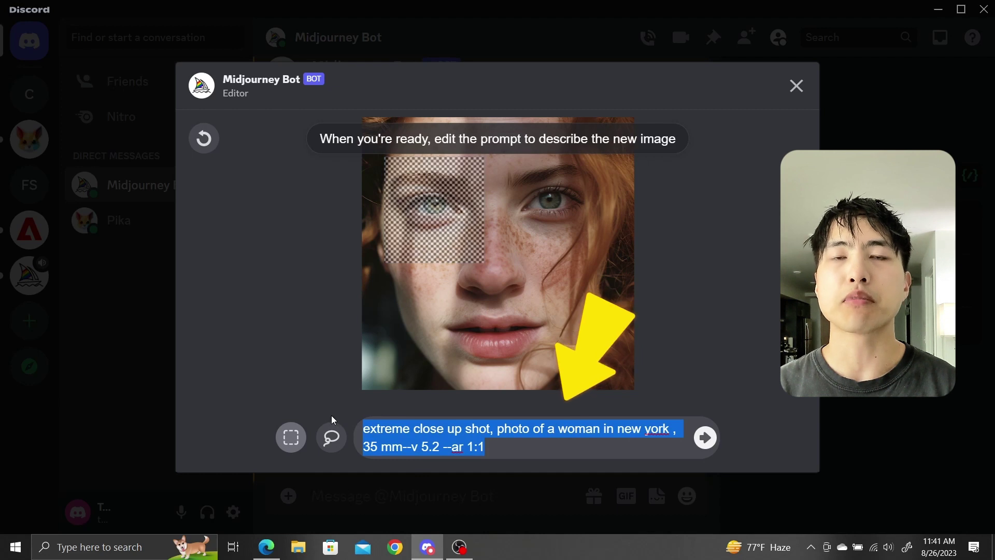
pyautogui.write('a light blue eye --style raw ')
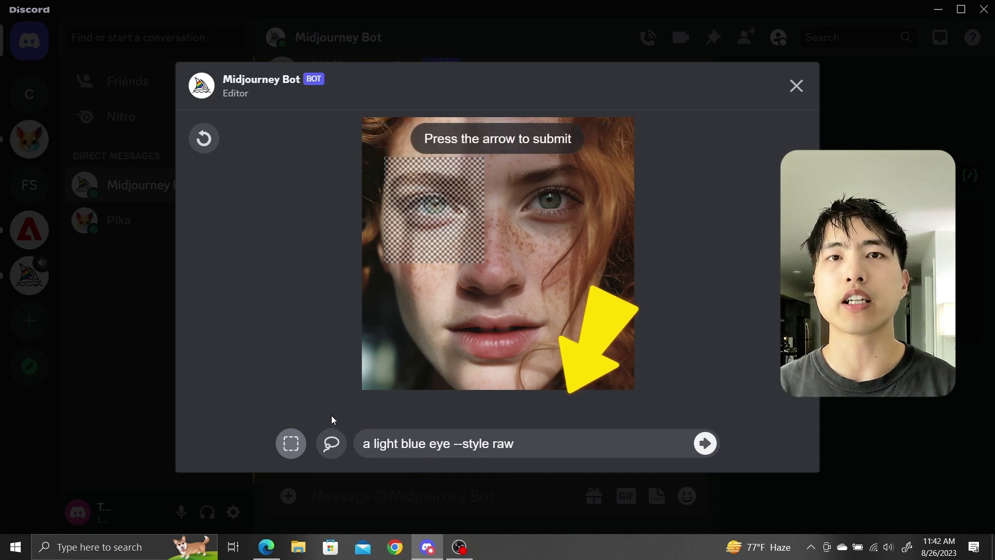
pyautogui.write('--stylize 0')
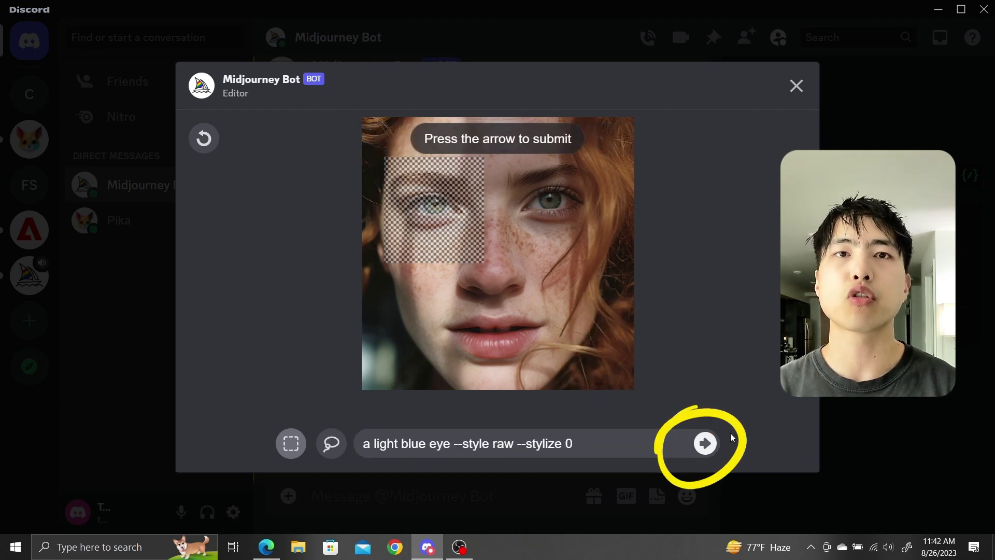
pyautogui.click(703, 445)
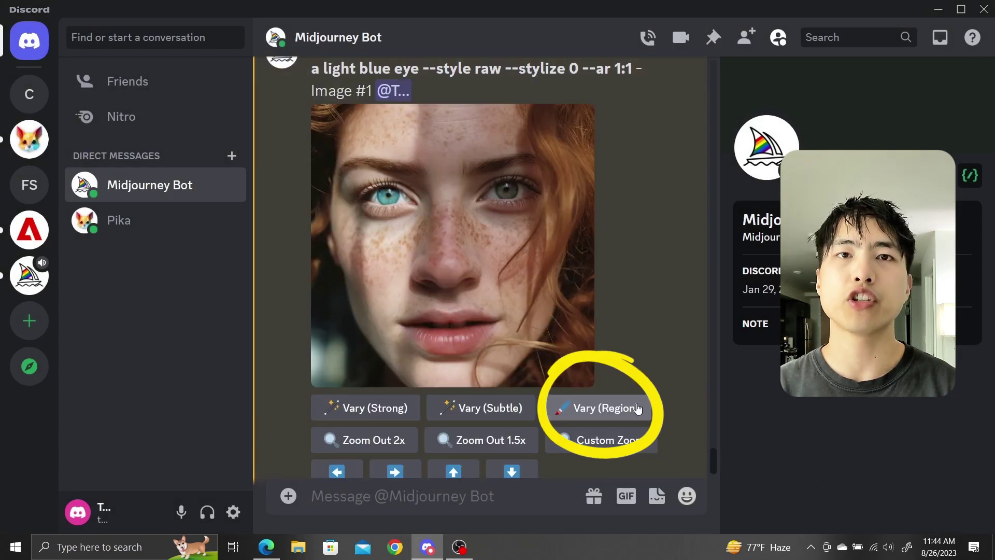
# - In Vary (Region) on the blue-eyed image, try and undo several marked areas
pyautogui.click(638, 410)
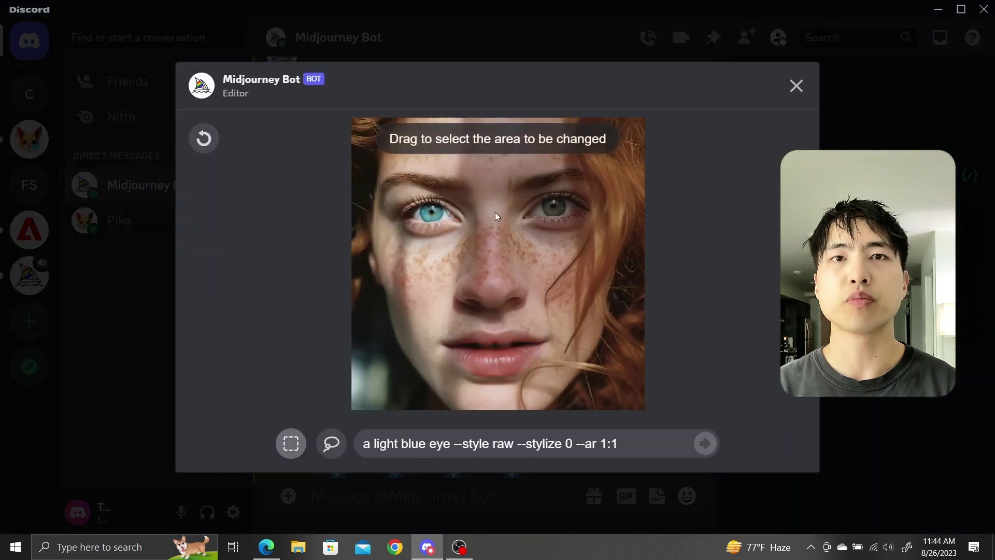
pyautogui.moveTo(495, 213); pyautogui.dragTo(643, 323)
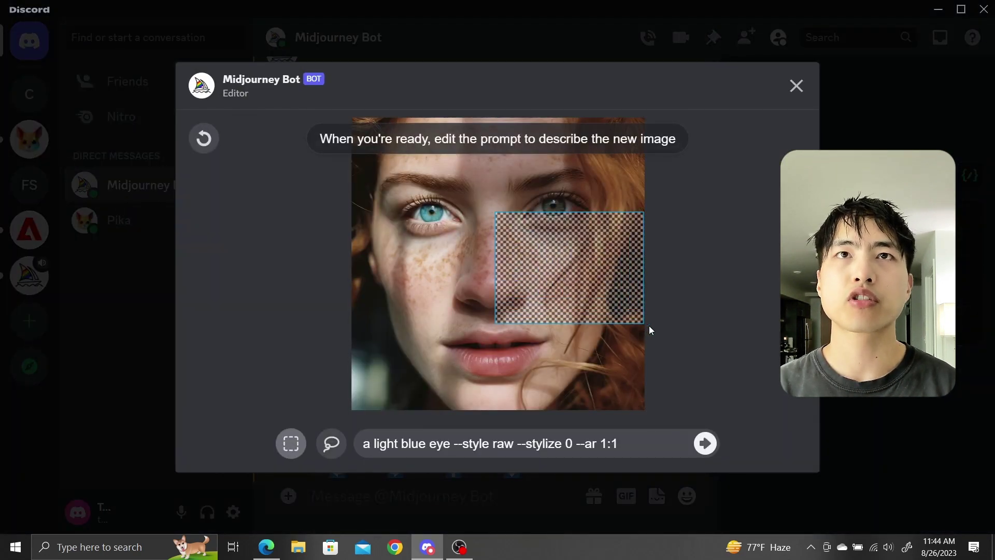
pyautogui.click(556, 262)
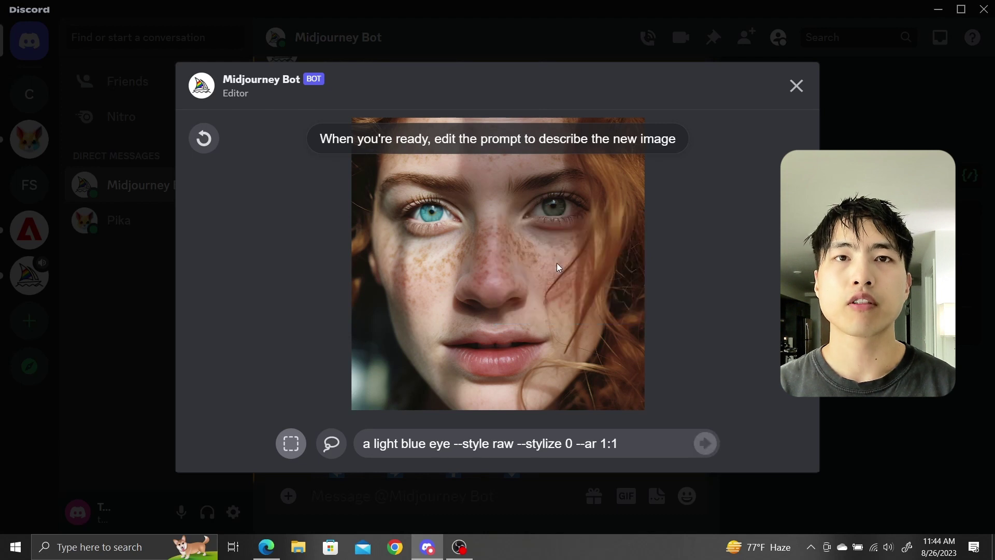
pyautogui.click(207, 151)
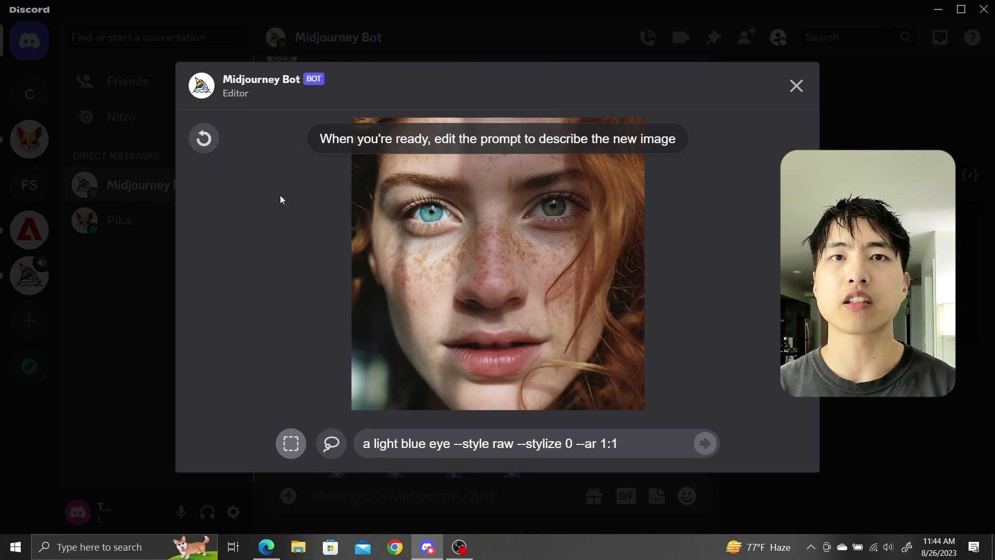
pyautogui.moveTo(380, 256); pyautogui.dragTo(478, 369)
pyautogui.moveTo(538, 222); pyautogui.dragTo(640, 309)
pyautogui.moveTo(384, 157); pyautogui.dragTo(527, 226)
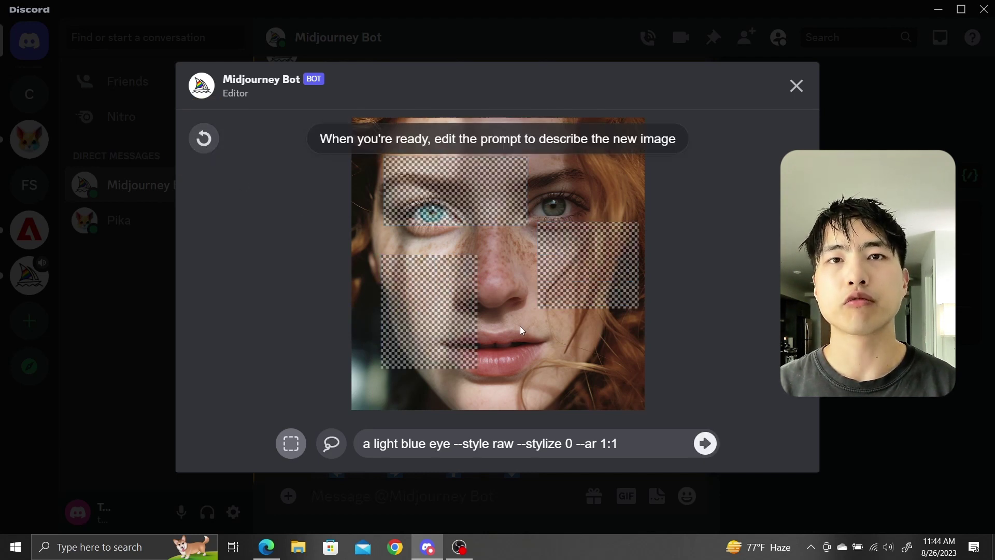
pyautogui.click(445, 318)
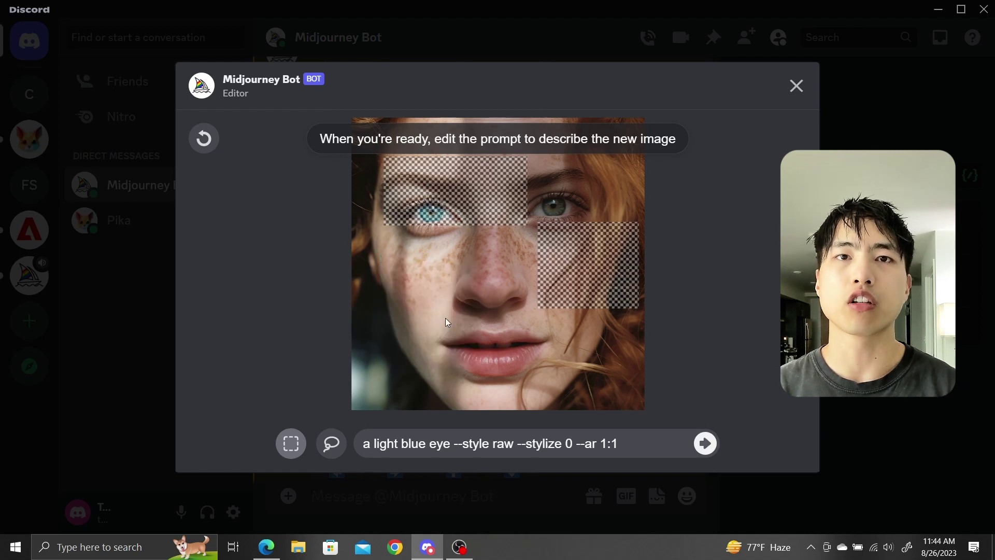
pyautogui.click(588, 266)
pyautogui.click(497, 171)
# - Regenerate the right eye with a 'green' eye prompt and upscale the first variation
pyautogui.moveTo(506, 157)
pyautogui.mouseDown()
pyautogui.moveTo(596, 244)
pyautogui.moveTo(602, 265)
pyautogui.moveTo(600, 254)
pyautogui.mouseUp()
pyautogui.moveTo(374, 444); pyautogui.dragTo(450, 443)
pyautogui.write('green')
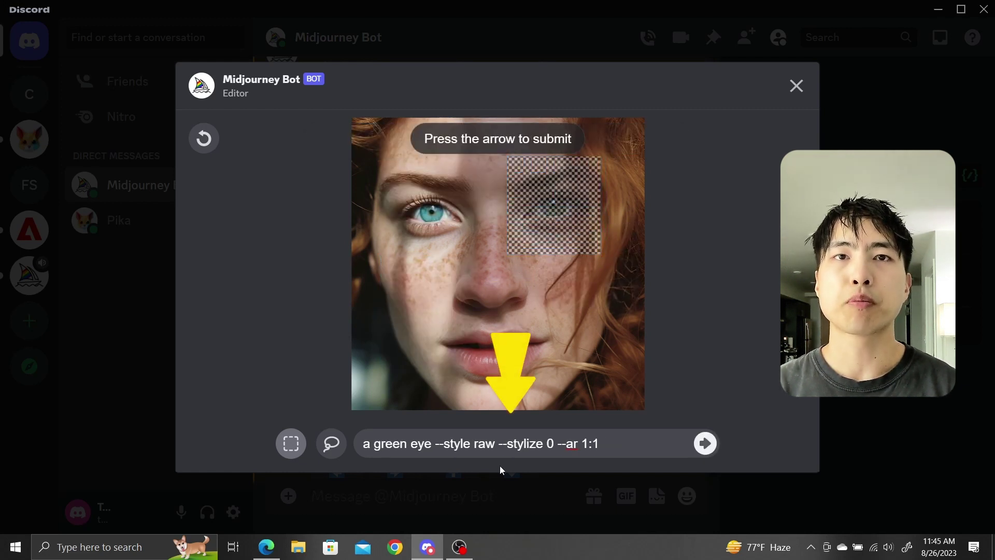
pyautogui.click(706, 444)
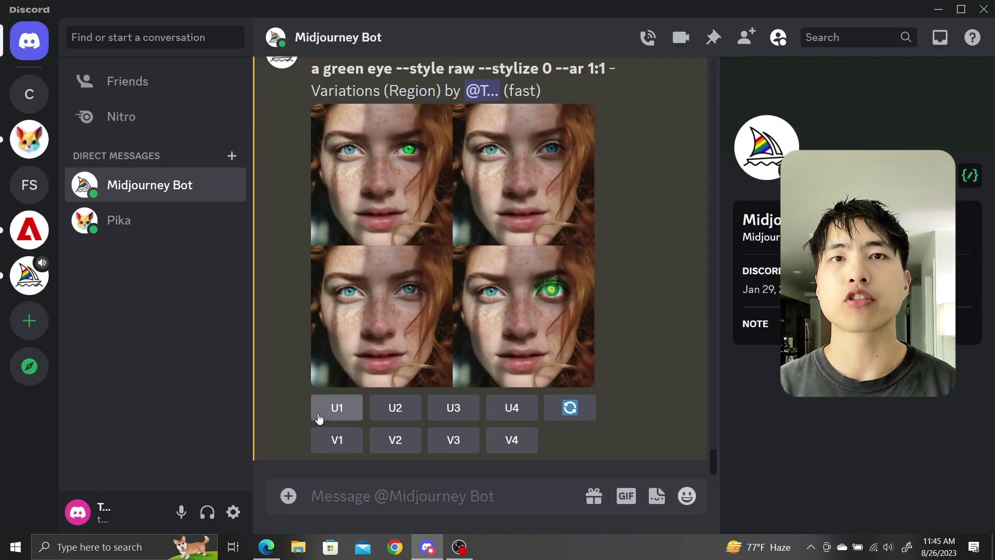
pyautogui.click(317, 409)
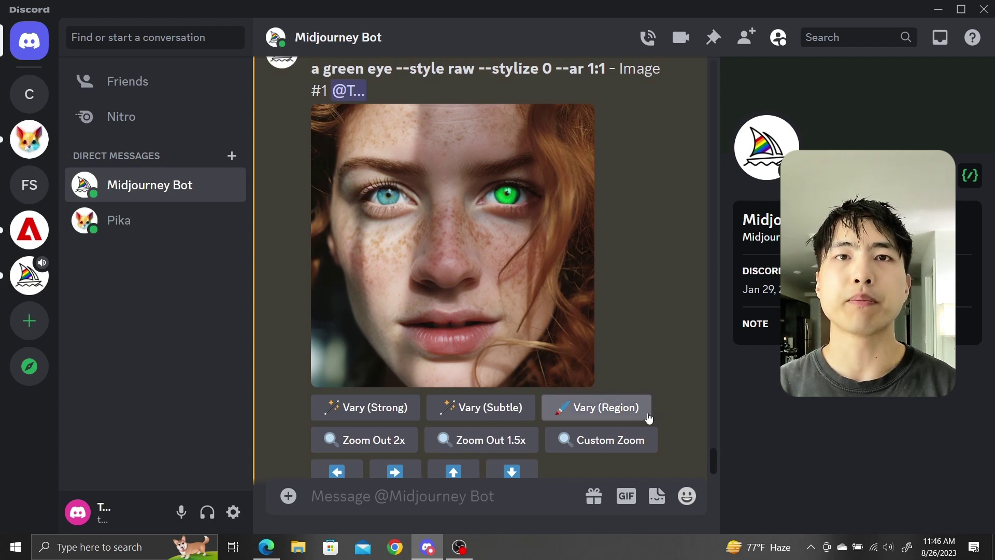
# - Mark the left cheek, right eye area and forehead with prompt 'colorful face paint'
pyautogui.click(596, 407)
pyautogui.moveTo(381, 252); pyautogui.dragTo(471, 325)
pyautogui.moveTo(492, 238); pyautogui.dragTo(595, 294)
pyautogui.moveTo(541, 174); pyautogui.dragTo(391, 127)
pyautogui.write('colorful face paint')
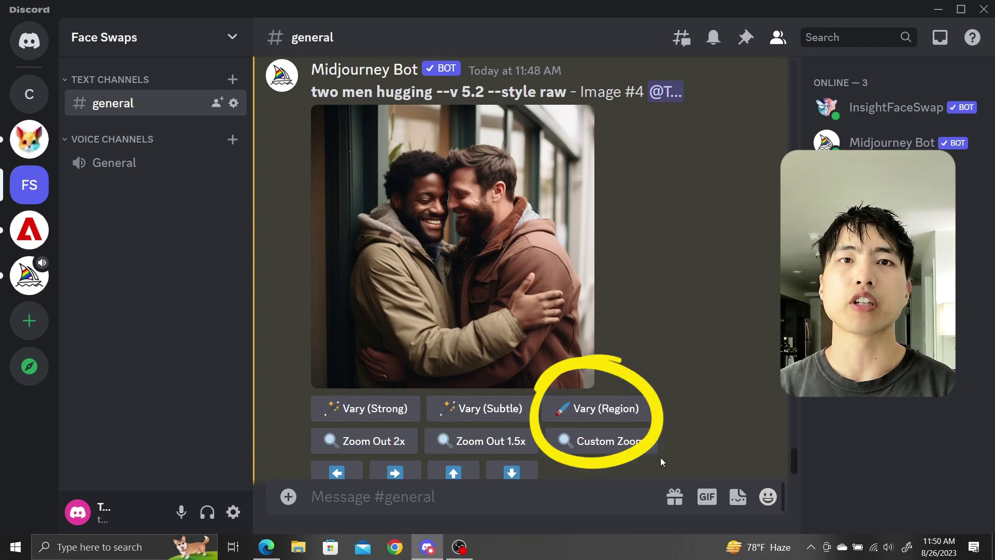
# - Lasso the left man's head, arm and coat and submit the 'batman hugging' region edit
pyautogui.click(647, 414)
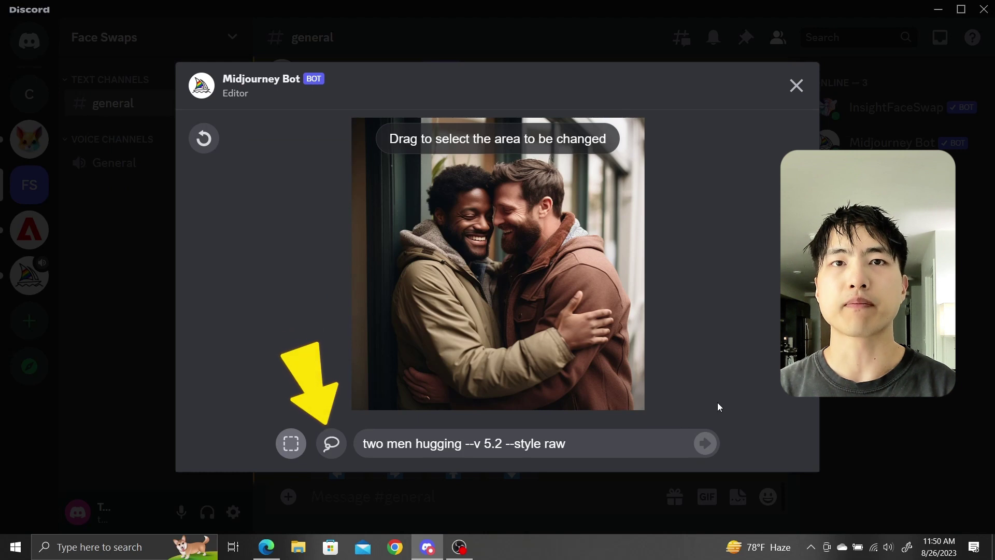
pyautogui.click(334, 440)
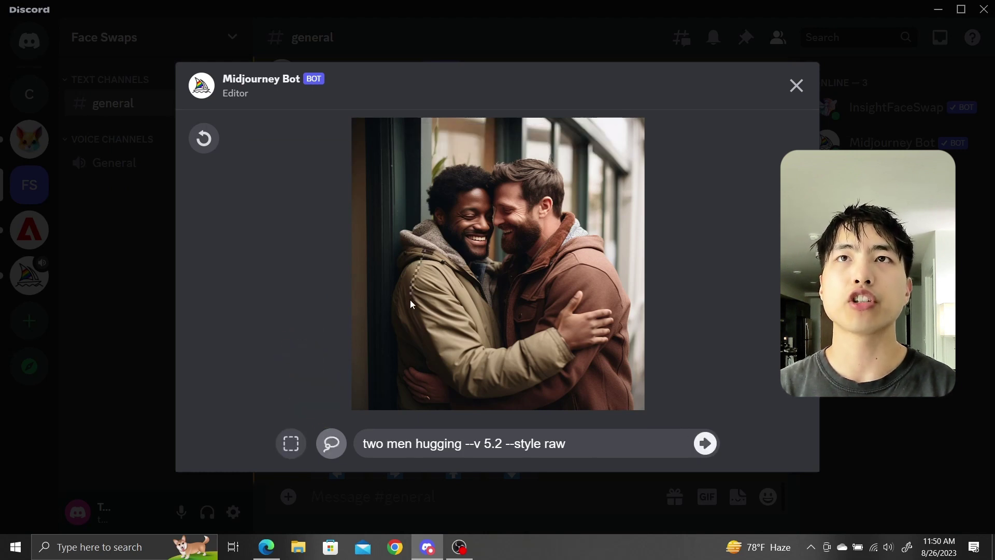
pyautogui.moveTo(442, 363)
pyautogui.mouseDown()
pyautogui.moveTo(484, 384)
pyautogui.moveTo(527, 378)
pyautogui.mouseUp()
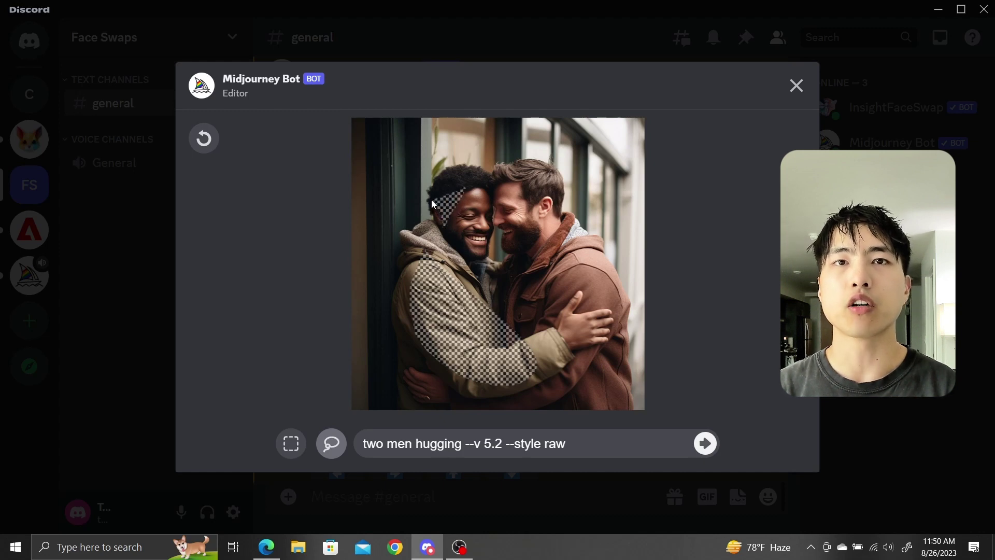
pyautogui.moveTo(430, 188)
pyautogui.mouseDown()
pyautogui.moveTo(490, 175)
pyautogui.moveTo(447, 369)
pyautogui.moveTo(426, 229)
pyautogui.mouseUp()
pyautogui.moveTo(528, 342); pyautogui.dragTo(611, 311)
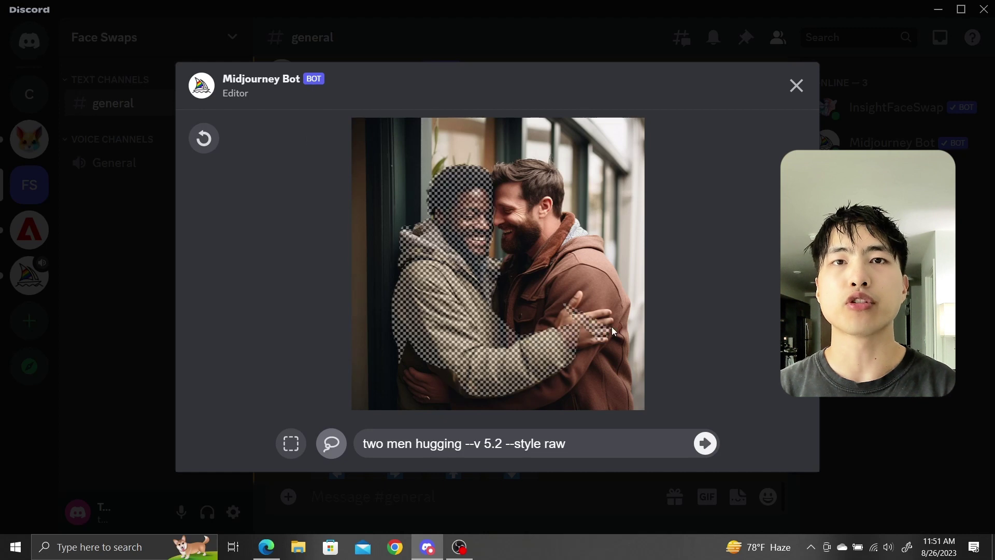
pyautogui.moveTo(518, 394)
pyautogui.mouseDown()
pyautogui.moveTo(411, 363)
pyautogui.moveTo(399, 389)
pyautogui.moveTo(430, 407)
pyautogui.mouseUp()
pyautogui.moveTo(430, 199); pyautogui.dragTo(441, 207)
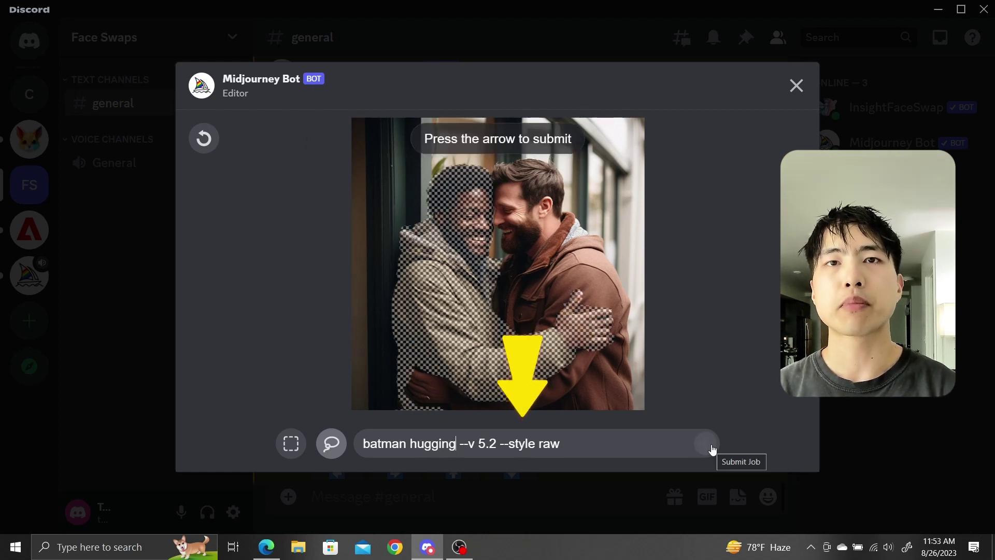
pyautogui.click(707, 445)
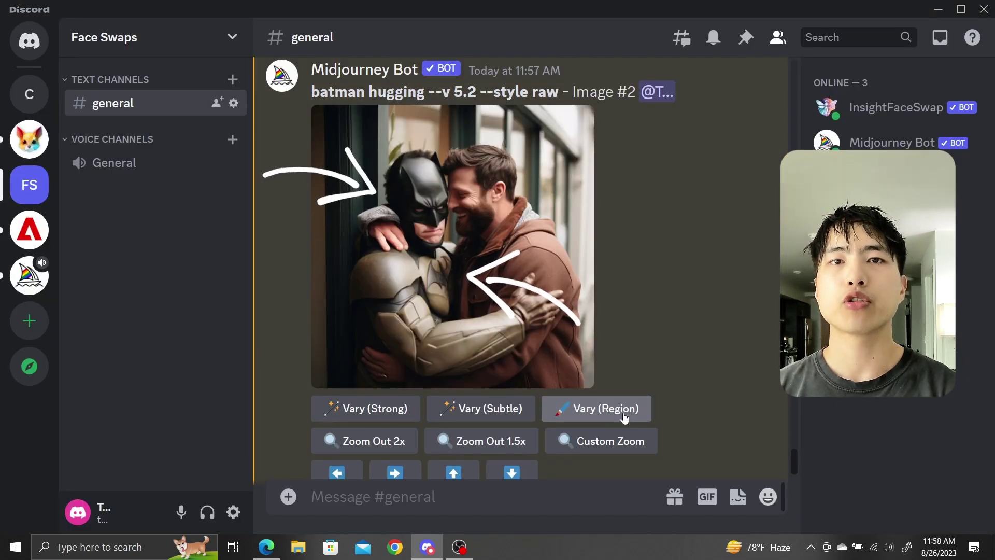
# - Submit a 'spiderman hugging' region edit on the Batman image, then start another Vary (Region)
pyautogui.click(625, 418)
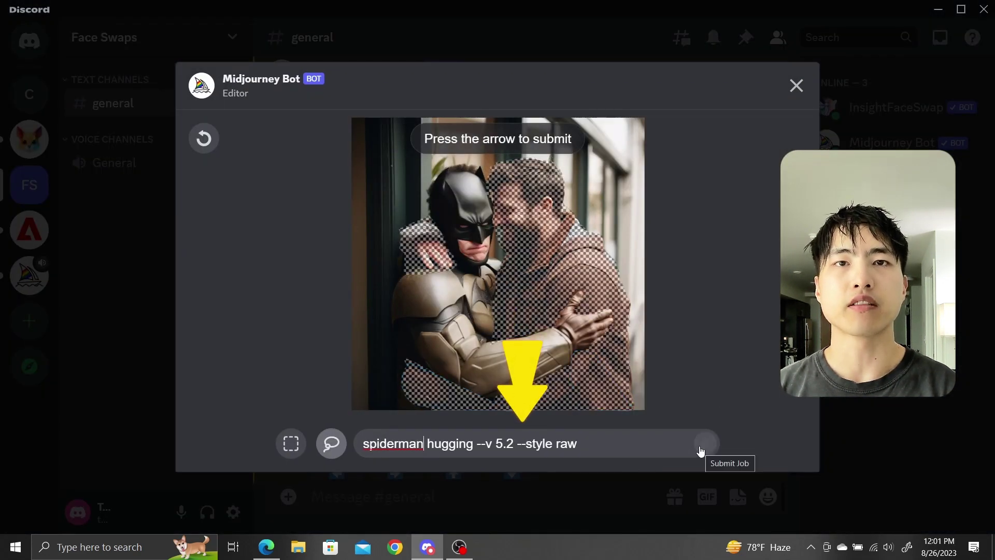
pyautogui.click(705, 444)
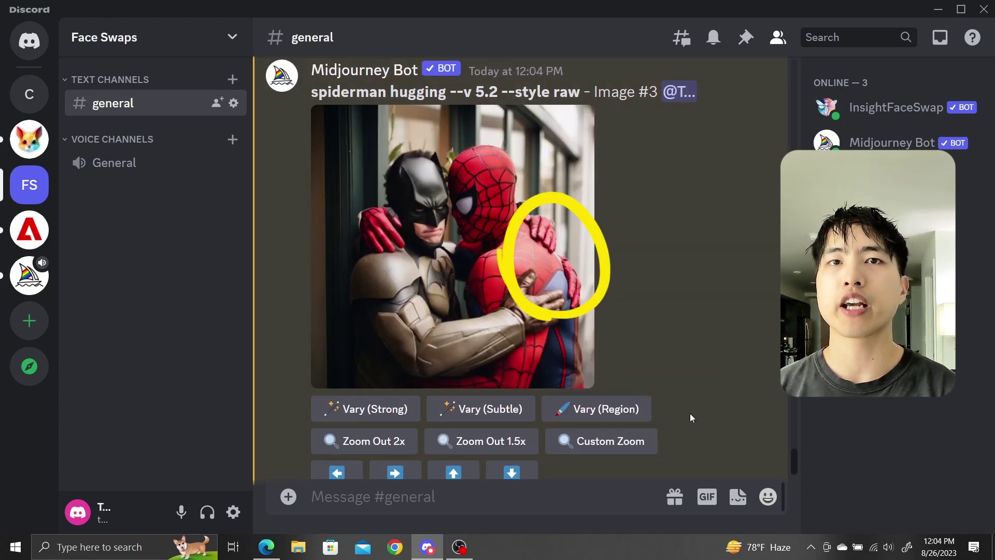
pyautogui.click(624, 417)
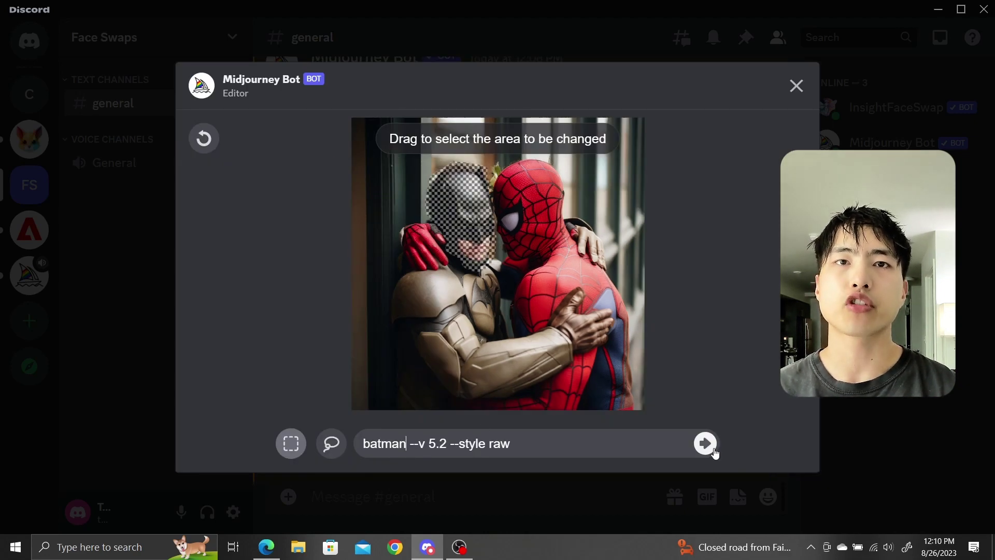
# - Submit the 'batman' face edit, then mark the lower-right area with 'hand wearing a black glove'
pyautogui.click(705, 443)
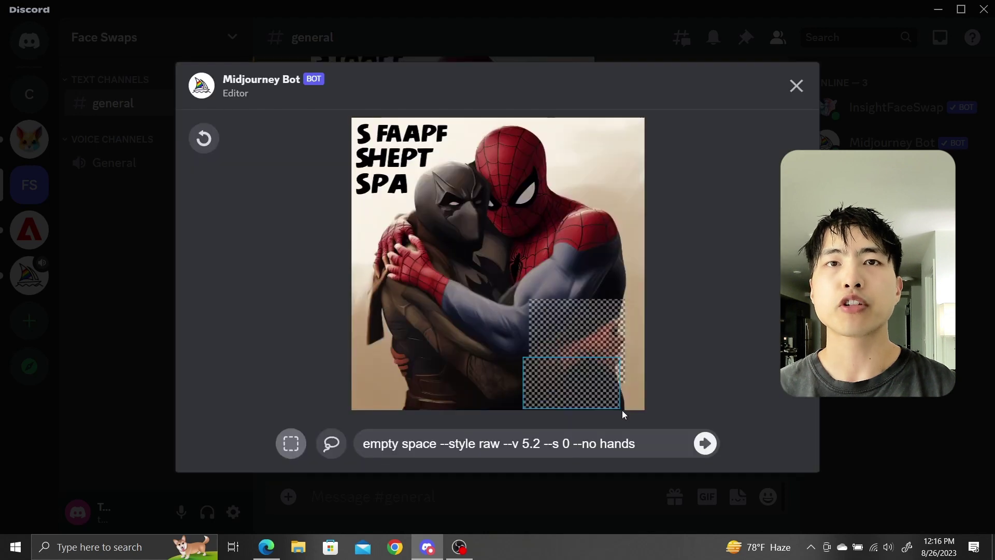
pyautogui.moveTo(622, 413); pyautogui.dragTo(630, 410)
pyautogui.moveTo(438, 443); pyautogui.dragTo(289, 443)
pyautogui.write('hand wearing a bl')
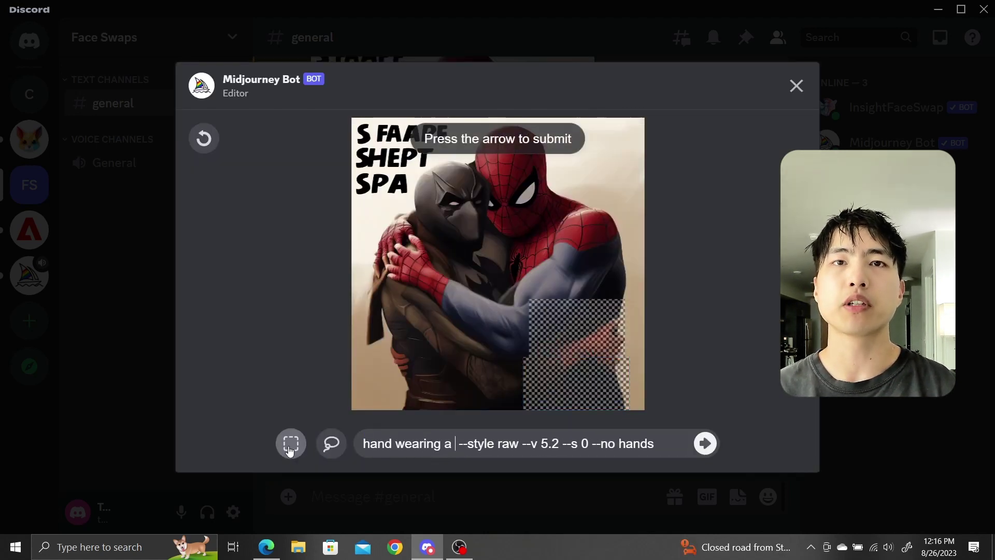
pyautogui.write('ack glove')
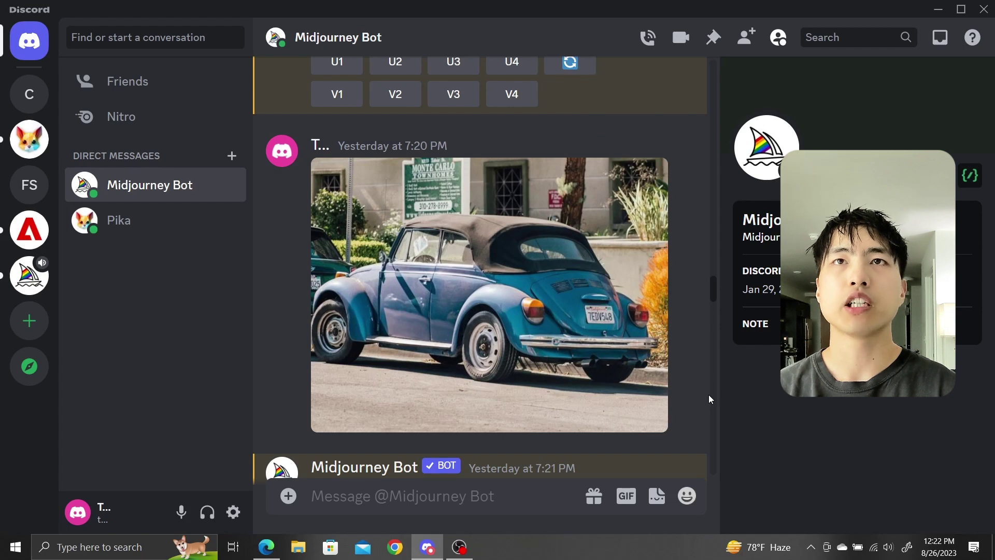
# - Paste the blue car photo's link before the region prompt and submit the edit
pyautogui.rightClick(585, 294)
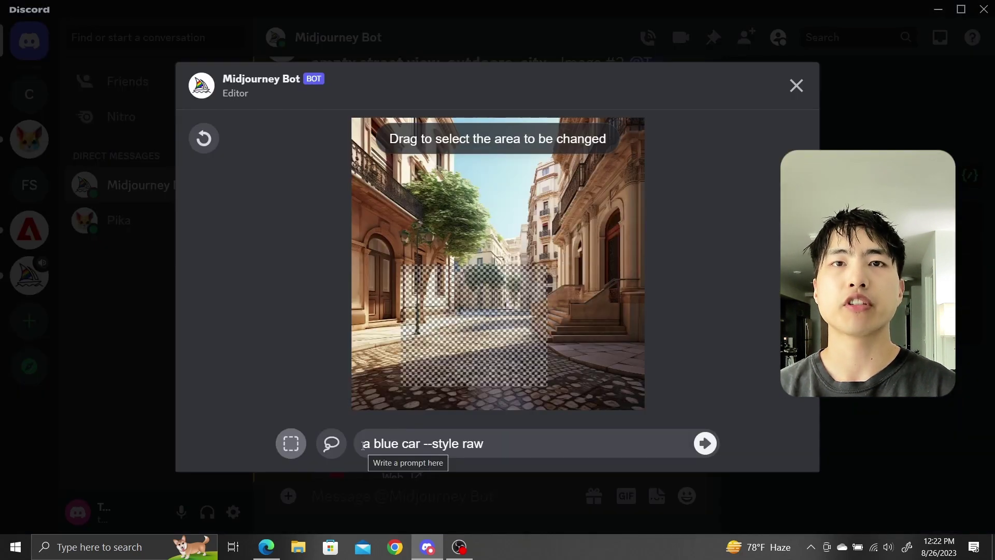
pyautogui.click(362, 444)
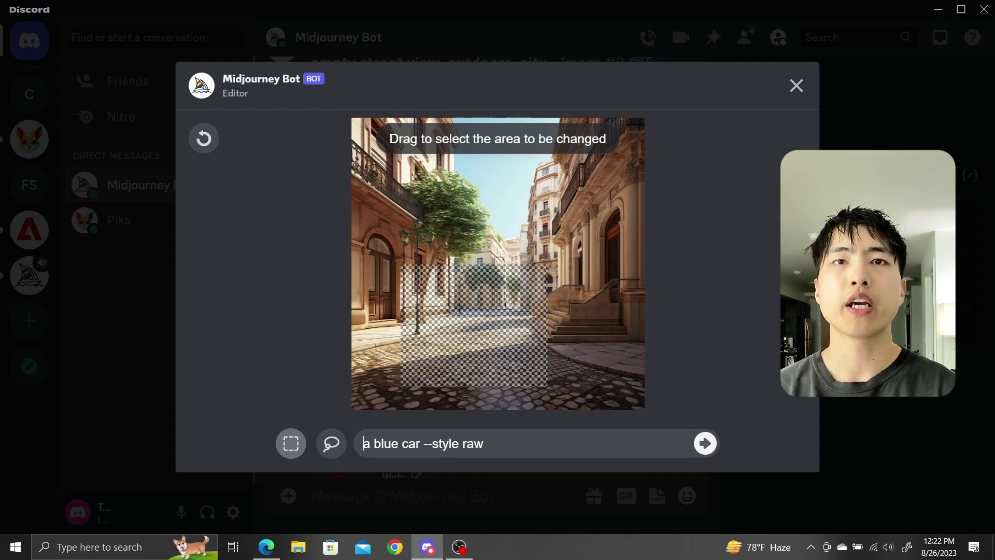
pyautogui.hotkey('ctrl', 'v')
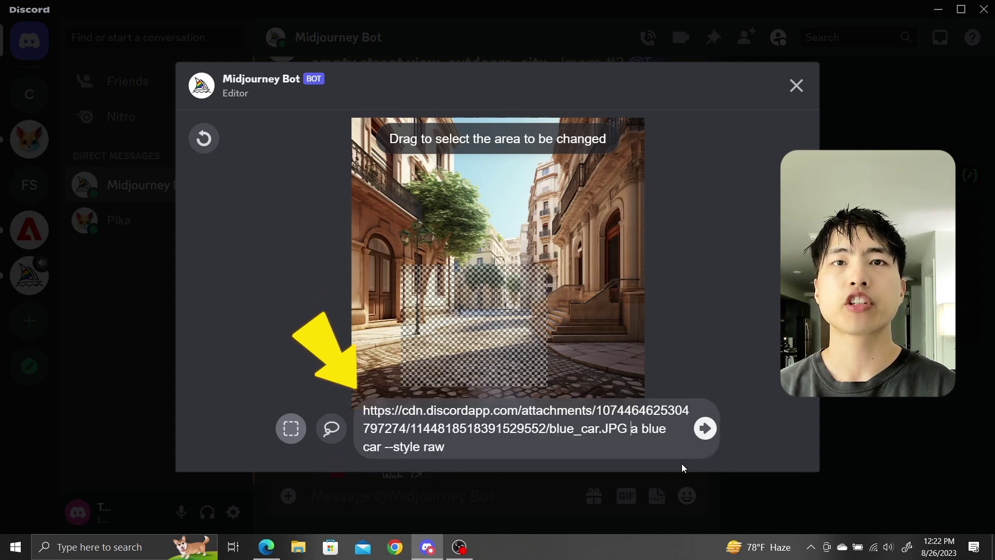
pyautogui.click(704, 436)
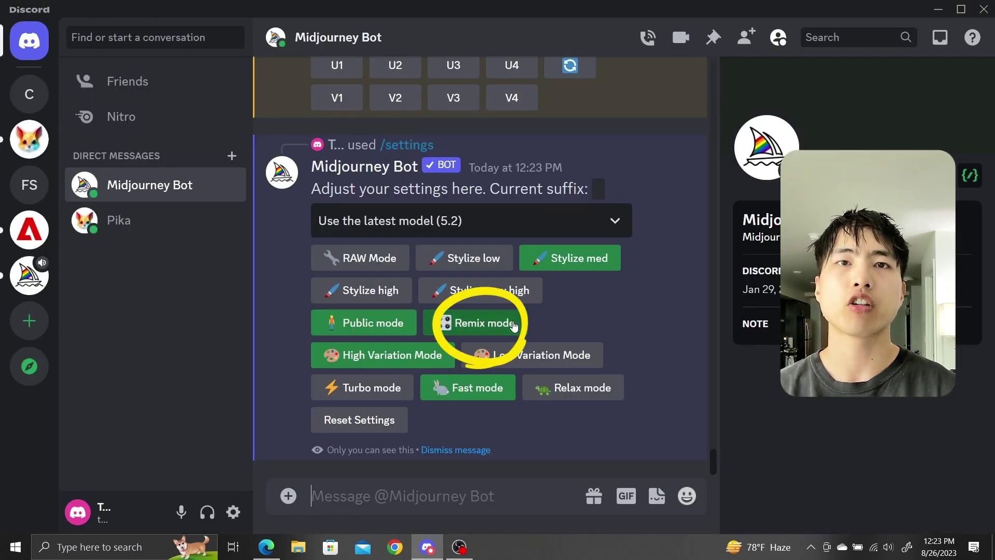
# - Turn on Remix mode, regenerate the woman's lower face, and enlarge the four results
pyautogui.click(482, 322)
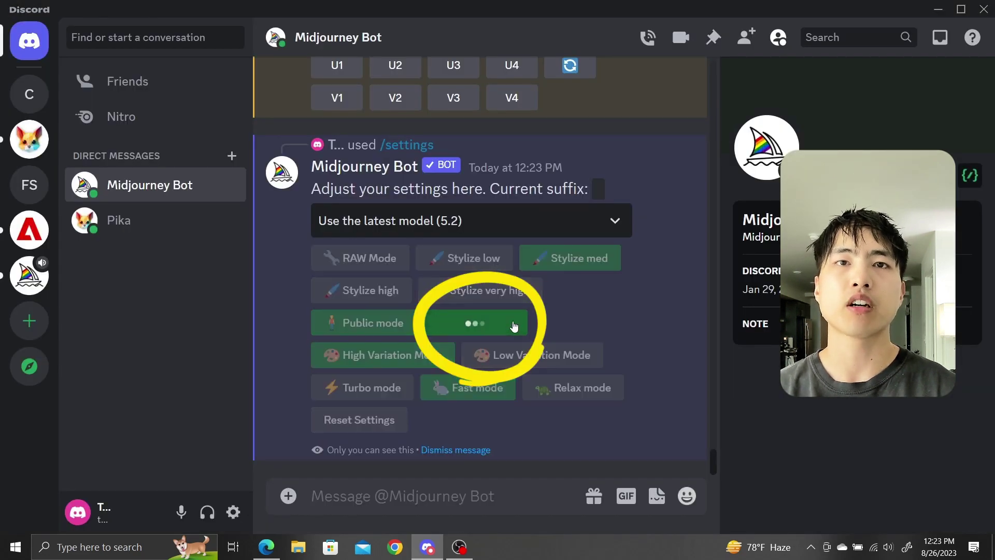
pyautogui.moveTo(379, 167)
pyautogui.mouseDown()
pyautogui.moveTo(434, 207)
pyautogui.moveTo(602, 384)
pyautogui.mouseUp()
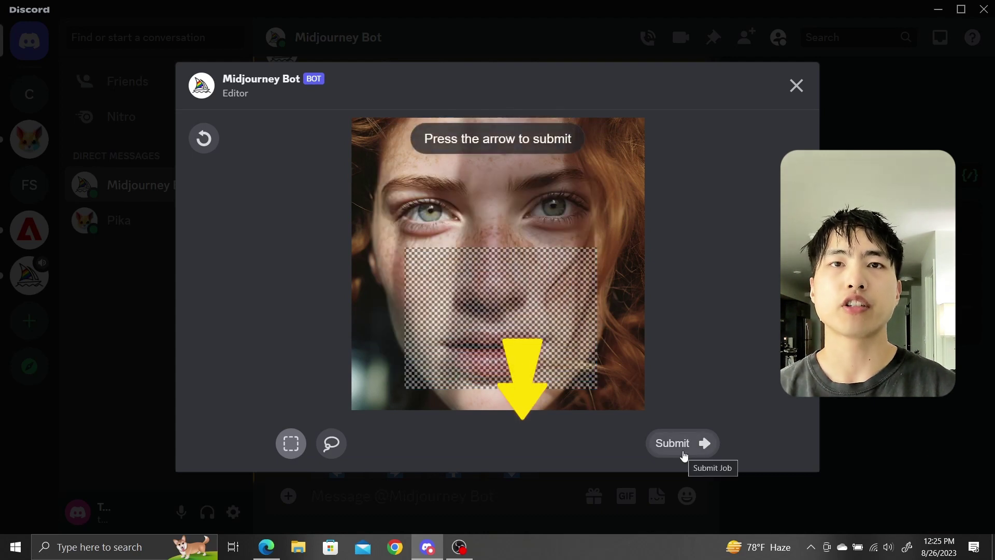
pyautogui.click(683, 452)
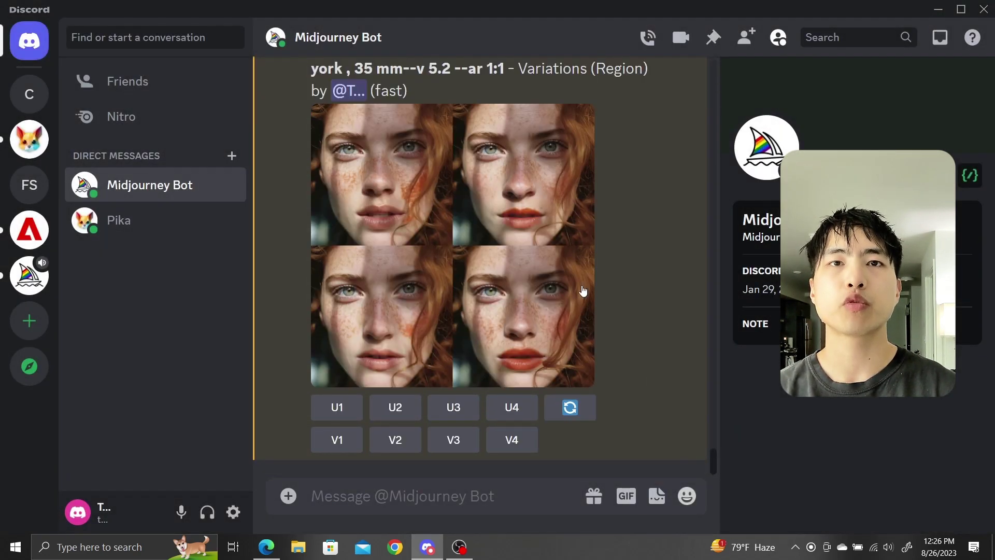
pyautogui.click(414, 242)
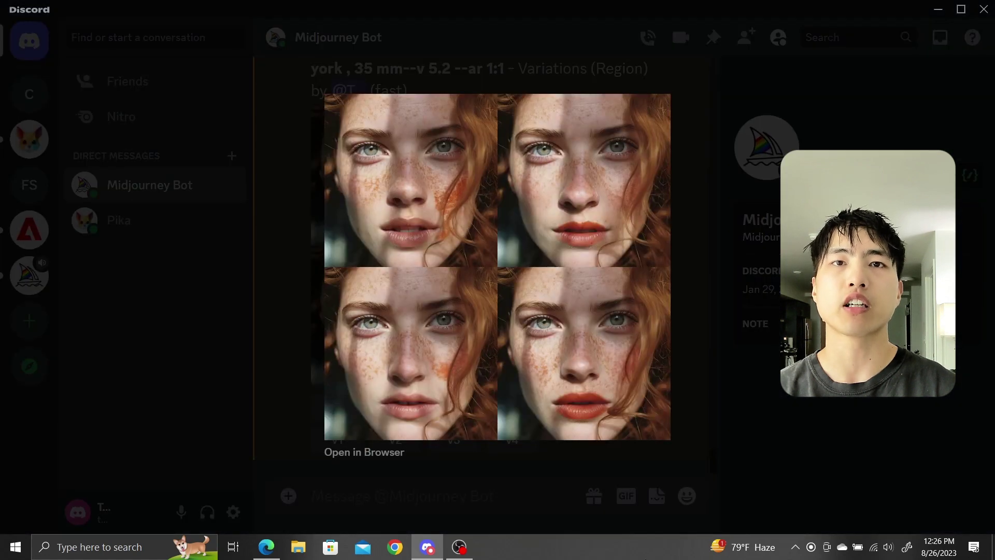